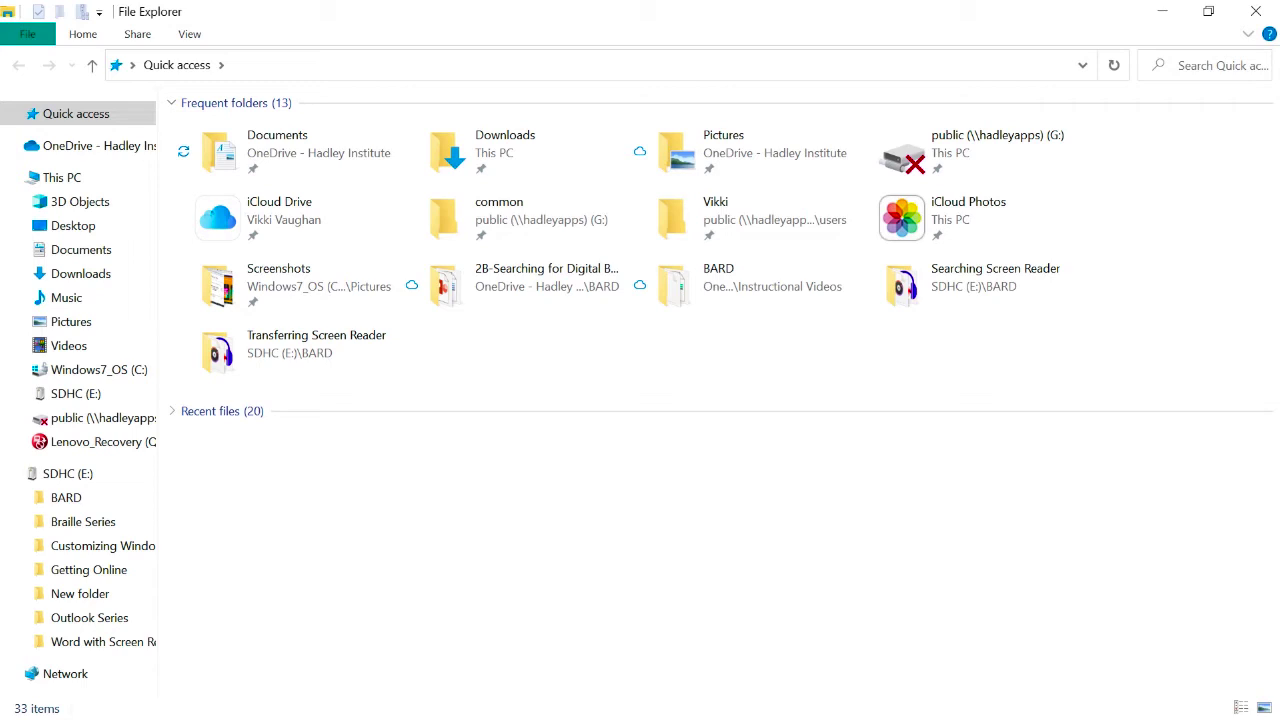
Move focus to the folder tree and step down past OneDrive, This PC, Desktop and Documents to Downloads.
key("F6")
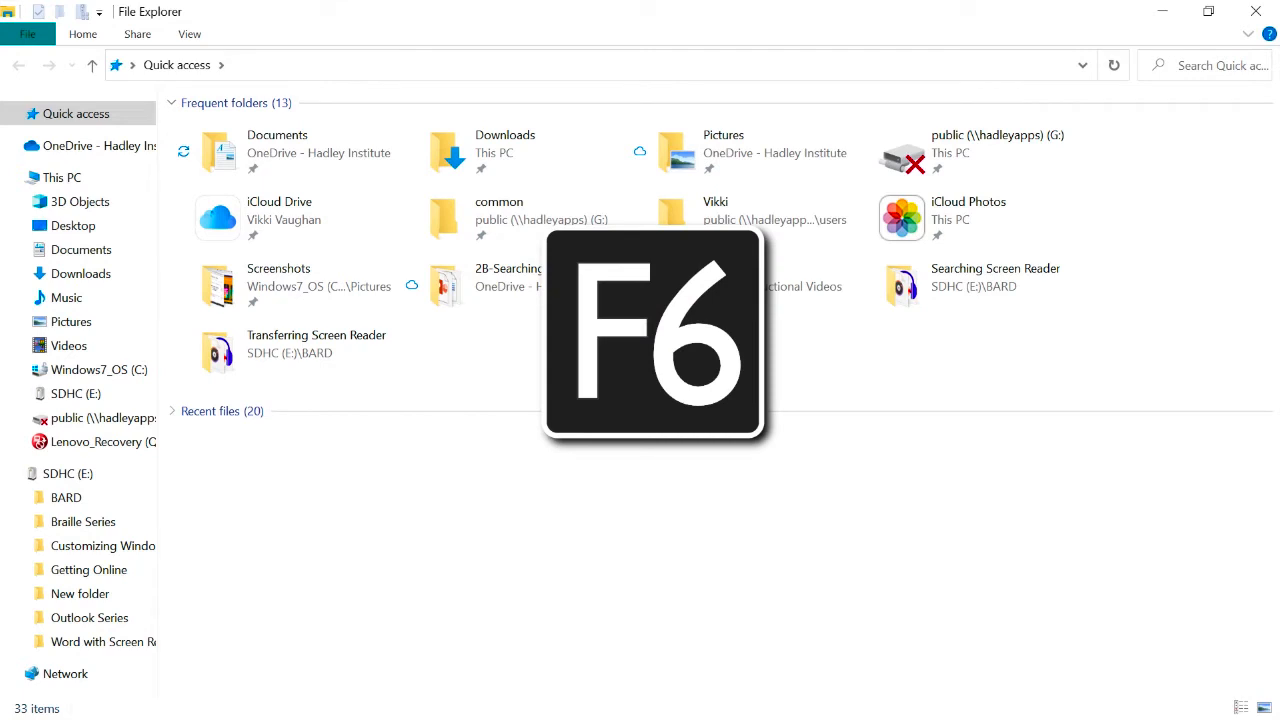
key("F6")
key("F6")
key("F6")
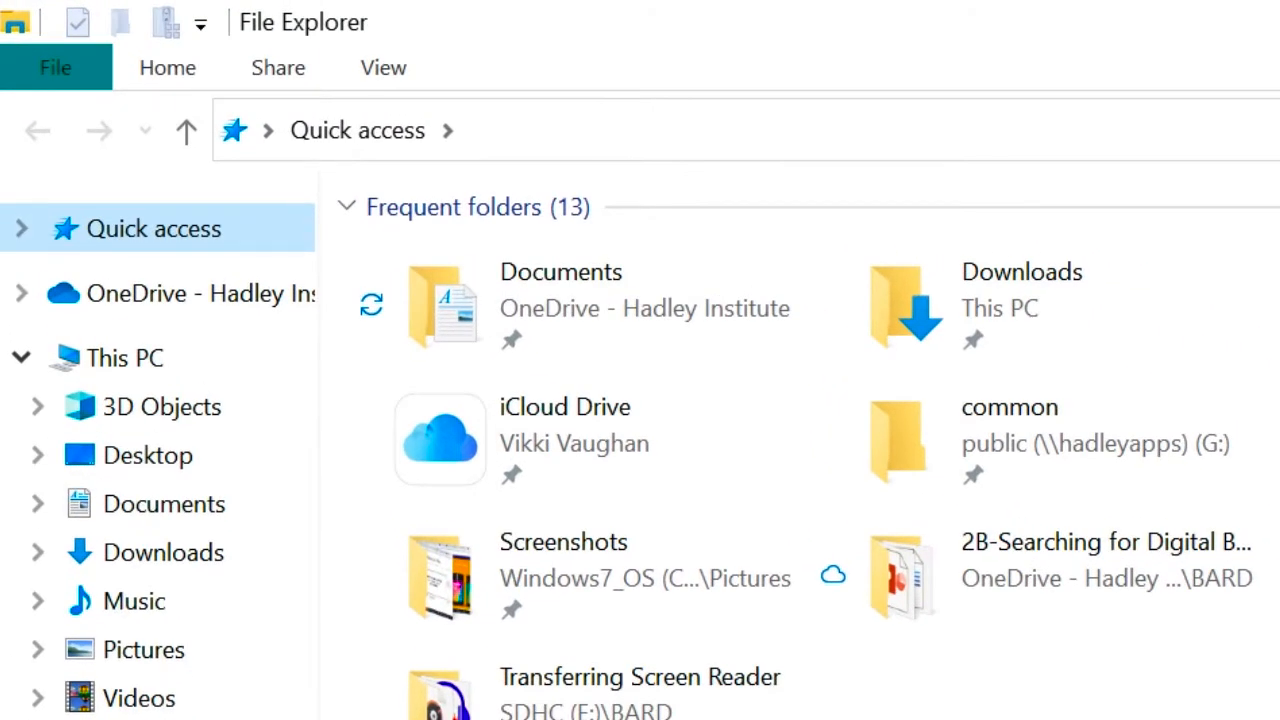
key("Down")
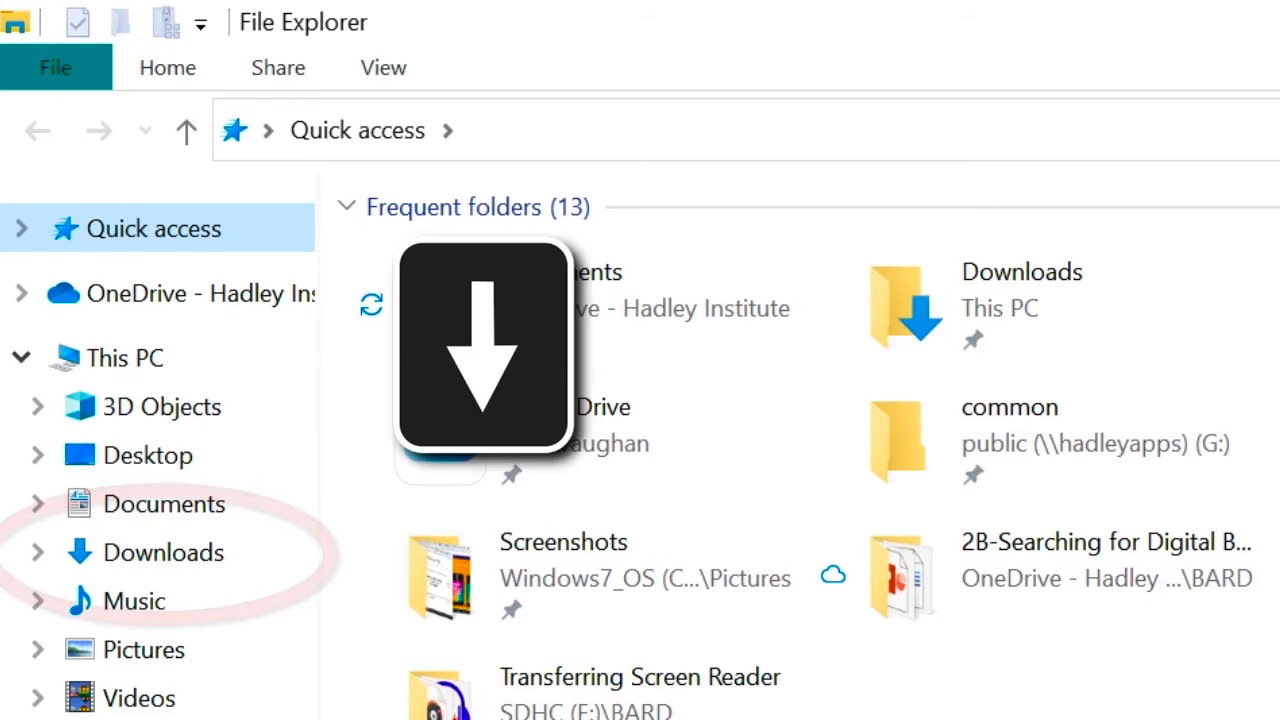
key("Down")
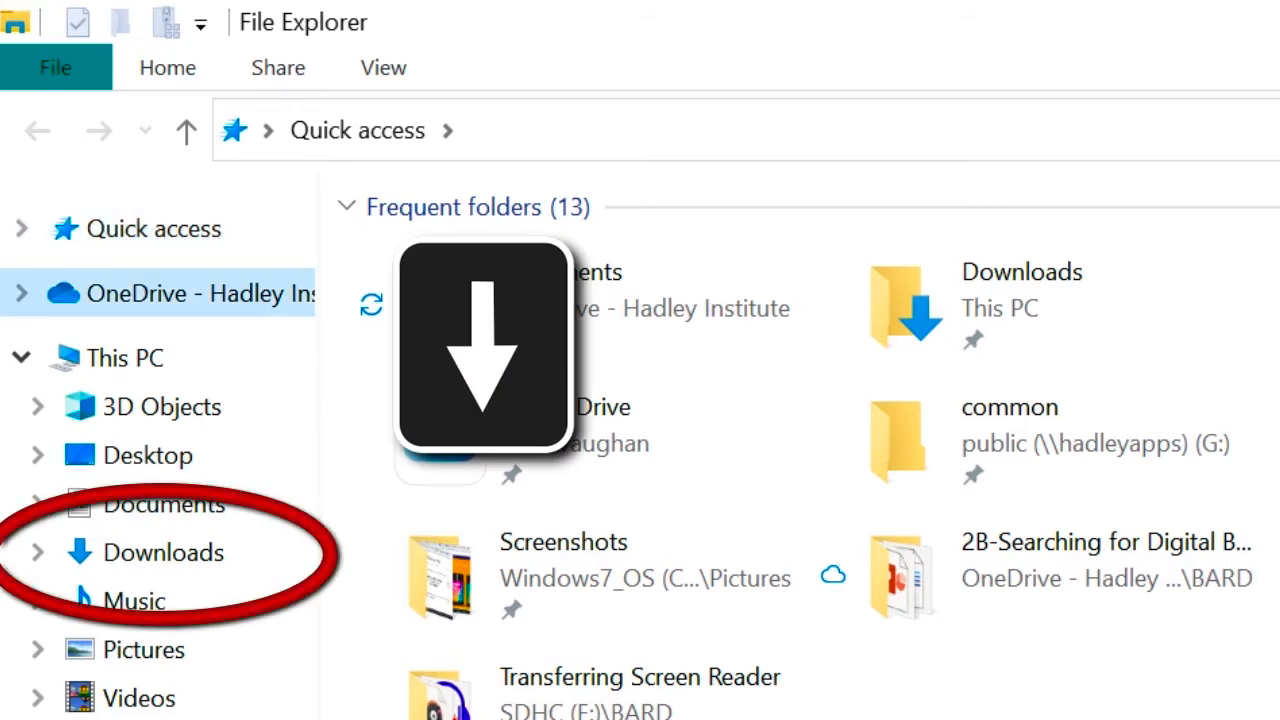
key("Down")
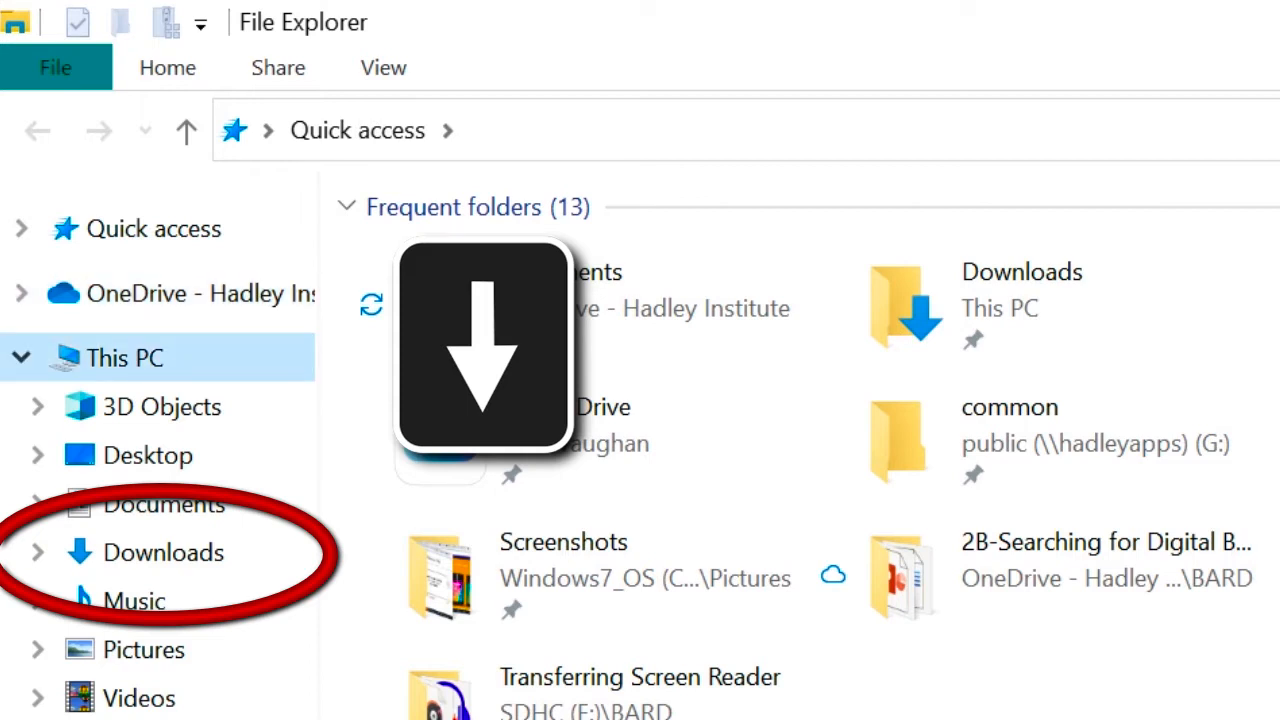
key("Down")
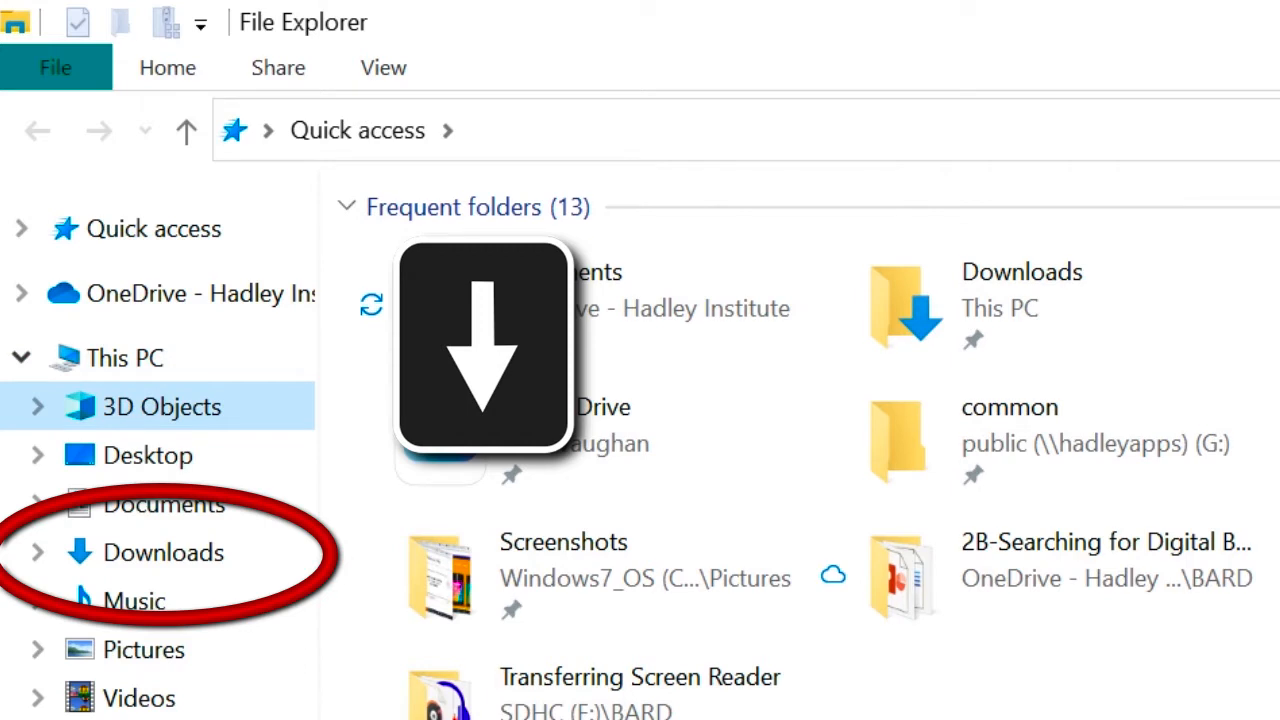
key("Down")
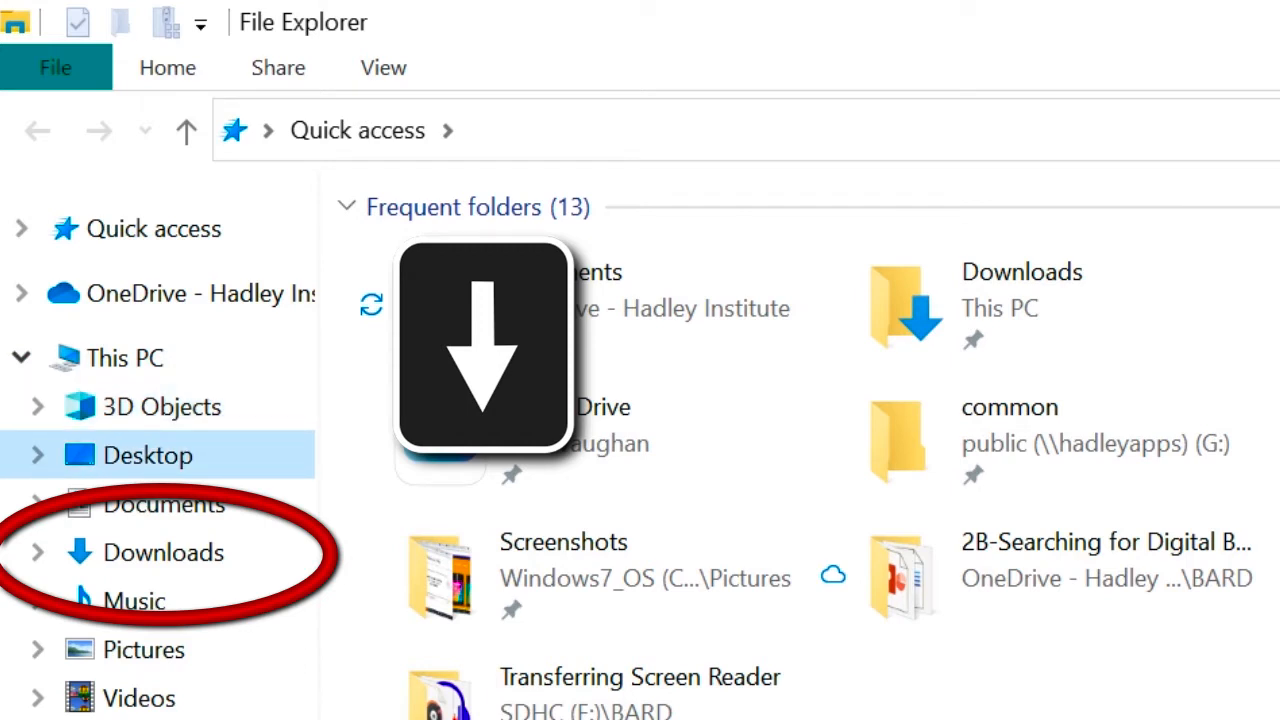
key("Down")
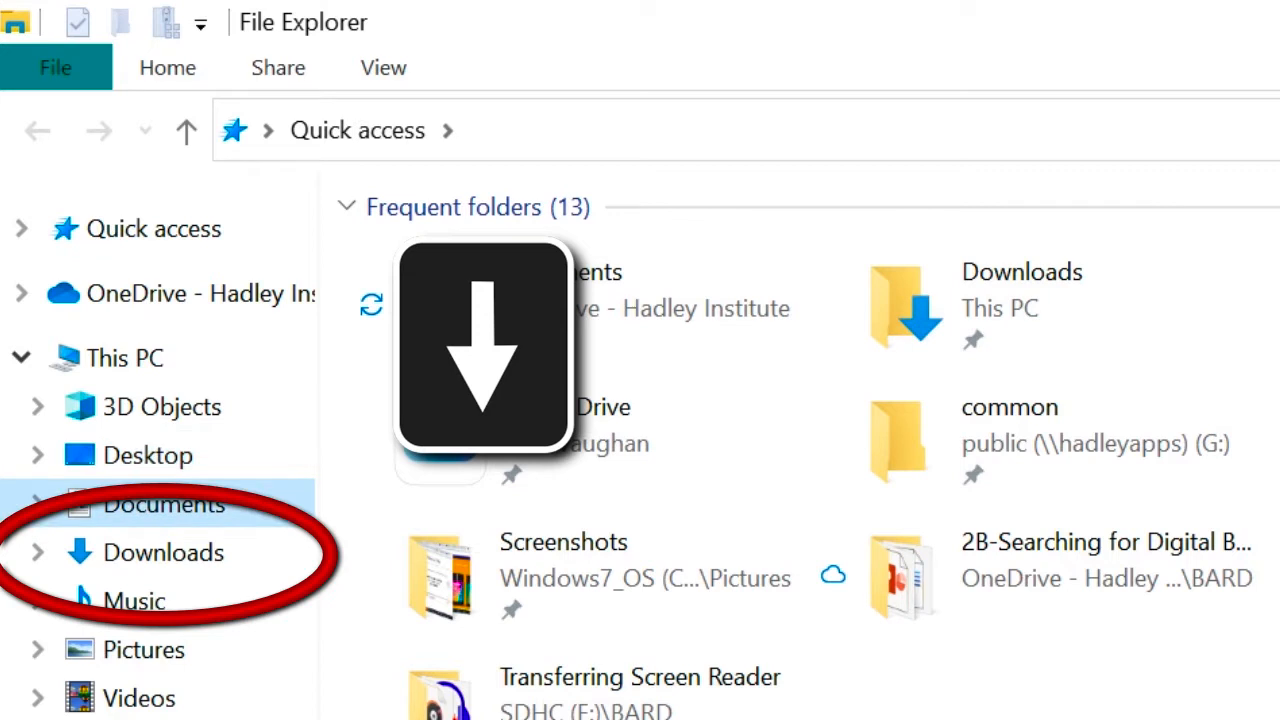
key("Down")
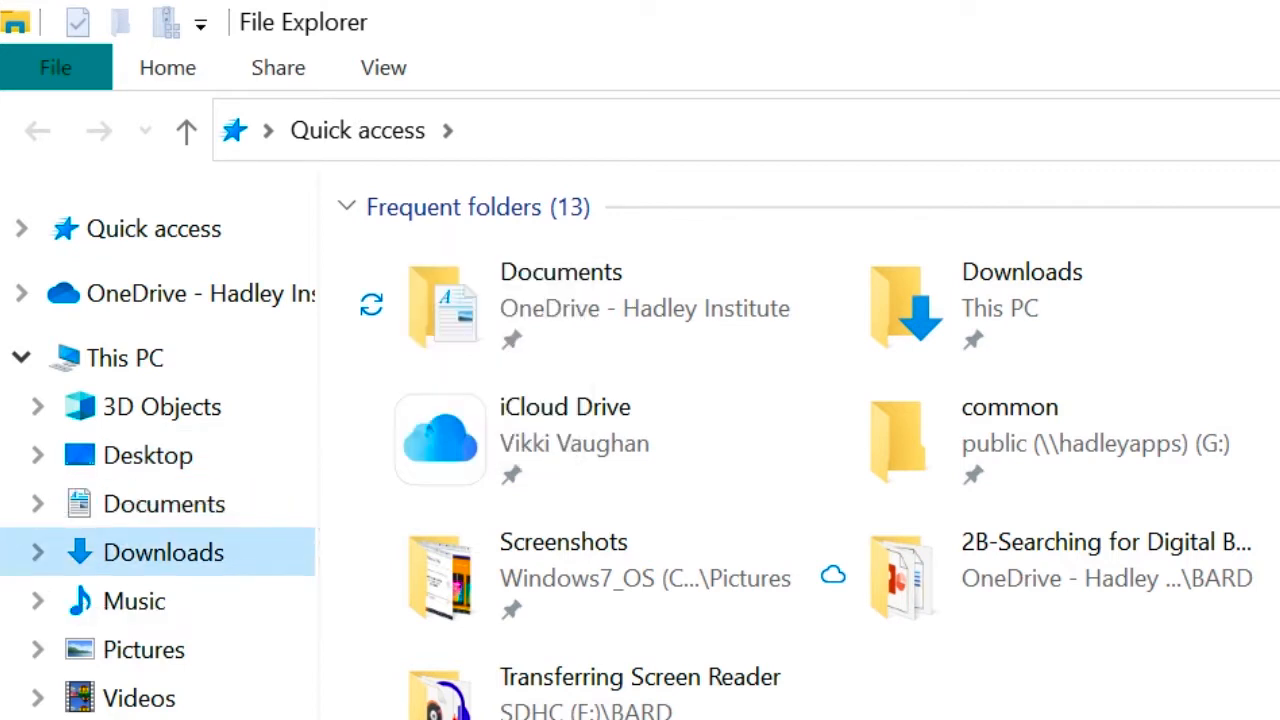
Enter Downloads and land on the extracted DB-Melville Moby-Dick folder in the file list.
key("Return")
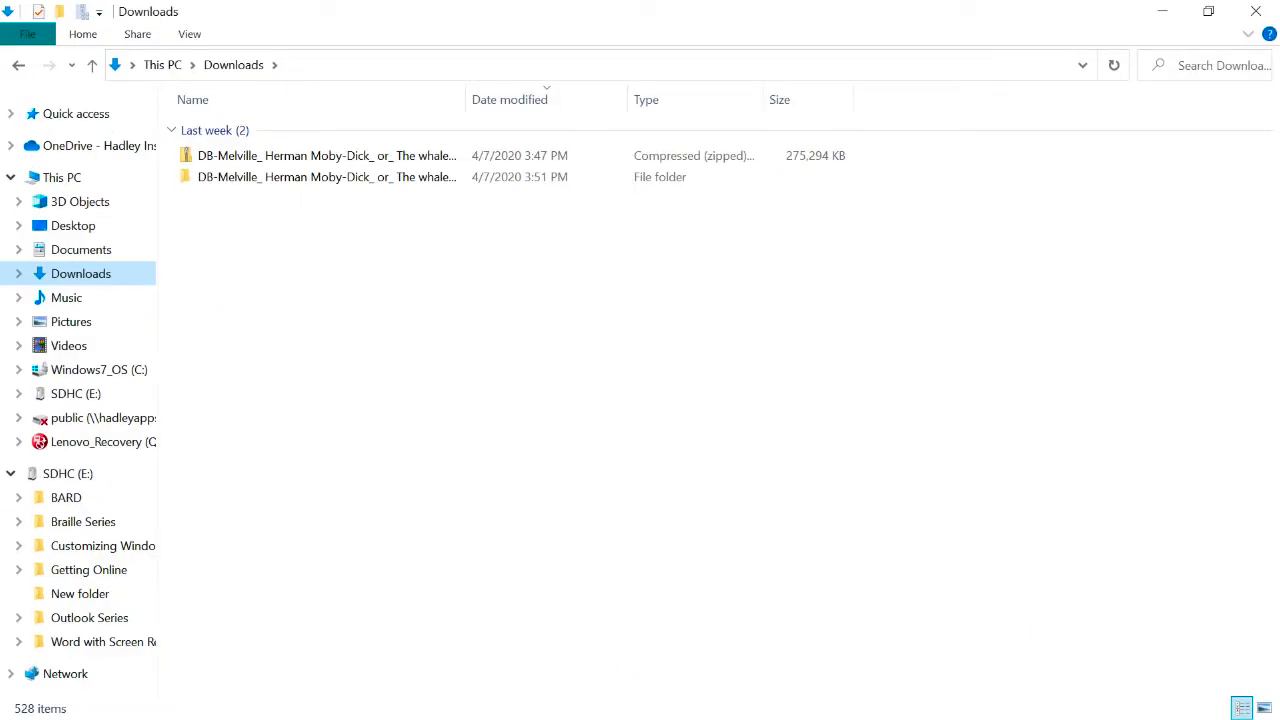
key("F6")
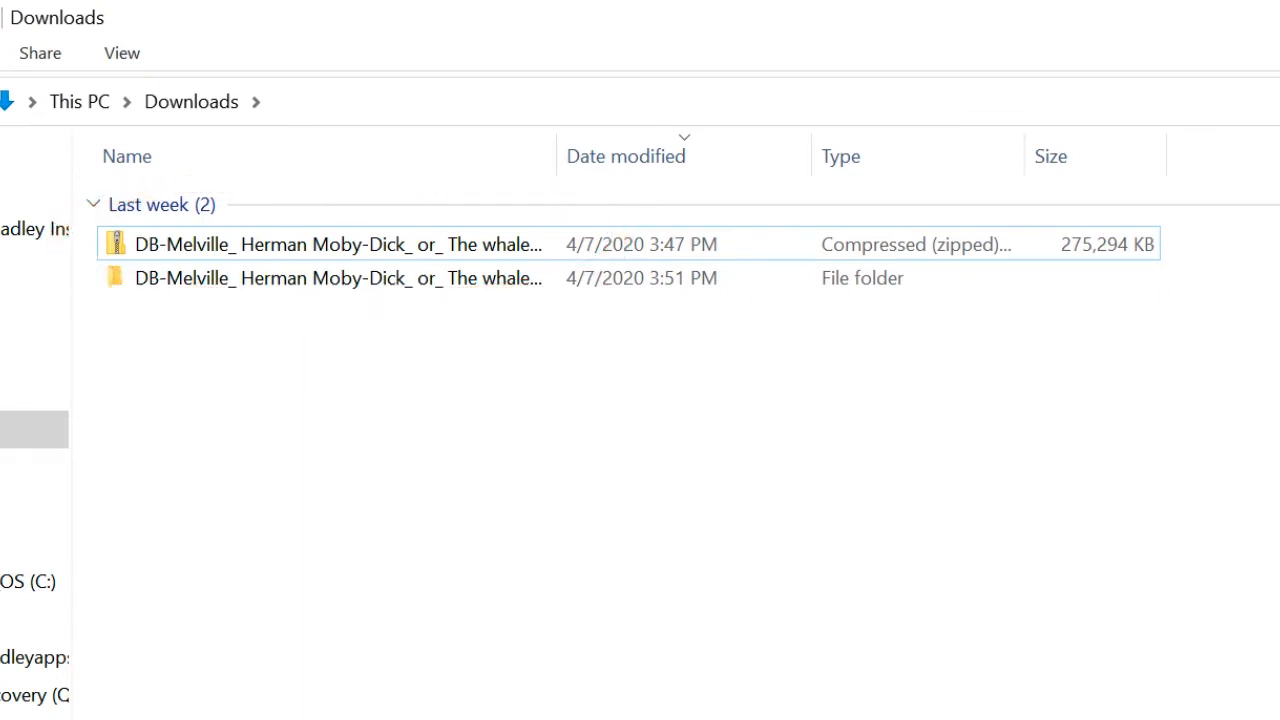
key("Down")
key("Down")
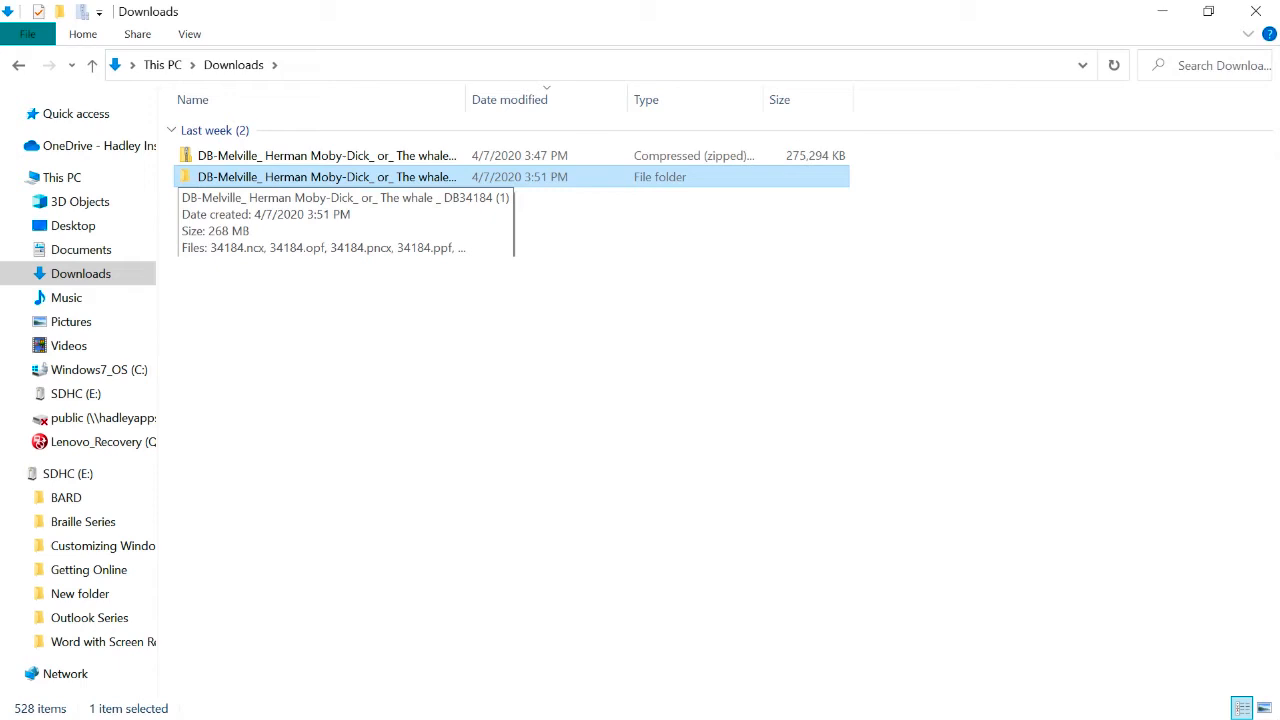
Select the unzipped Moby-Dick book folder and copy it to the clipboard.
key("space")
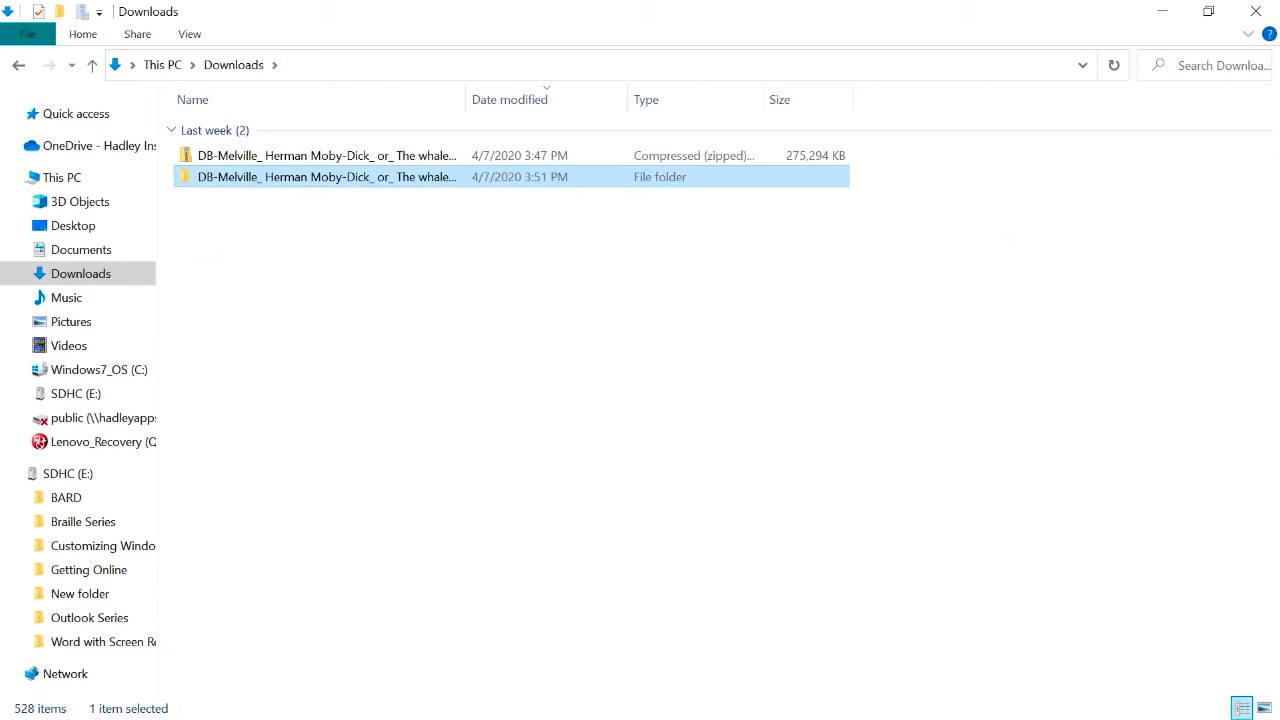
key("ctrl+c")
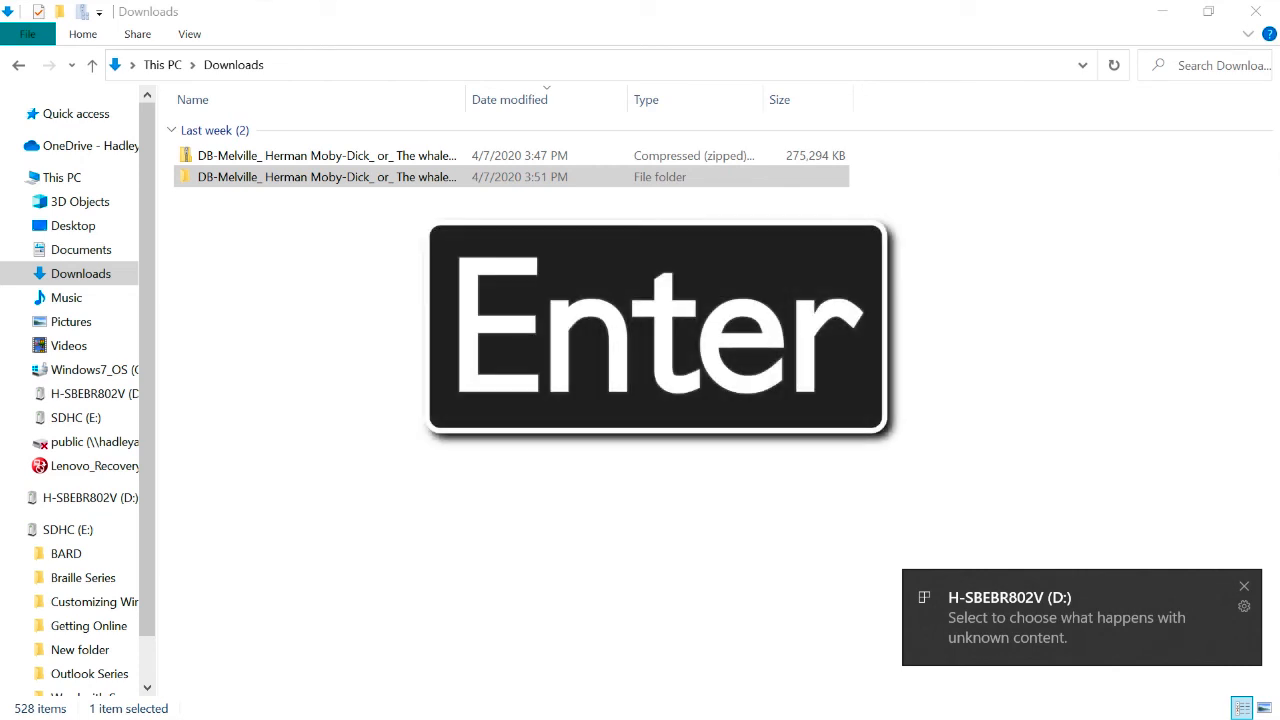
In the AutoPlay choices for drive D:, settle on 'Open folder to view files'.
key("Return")
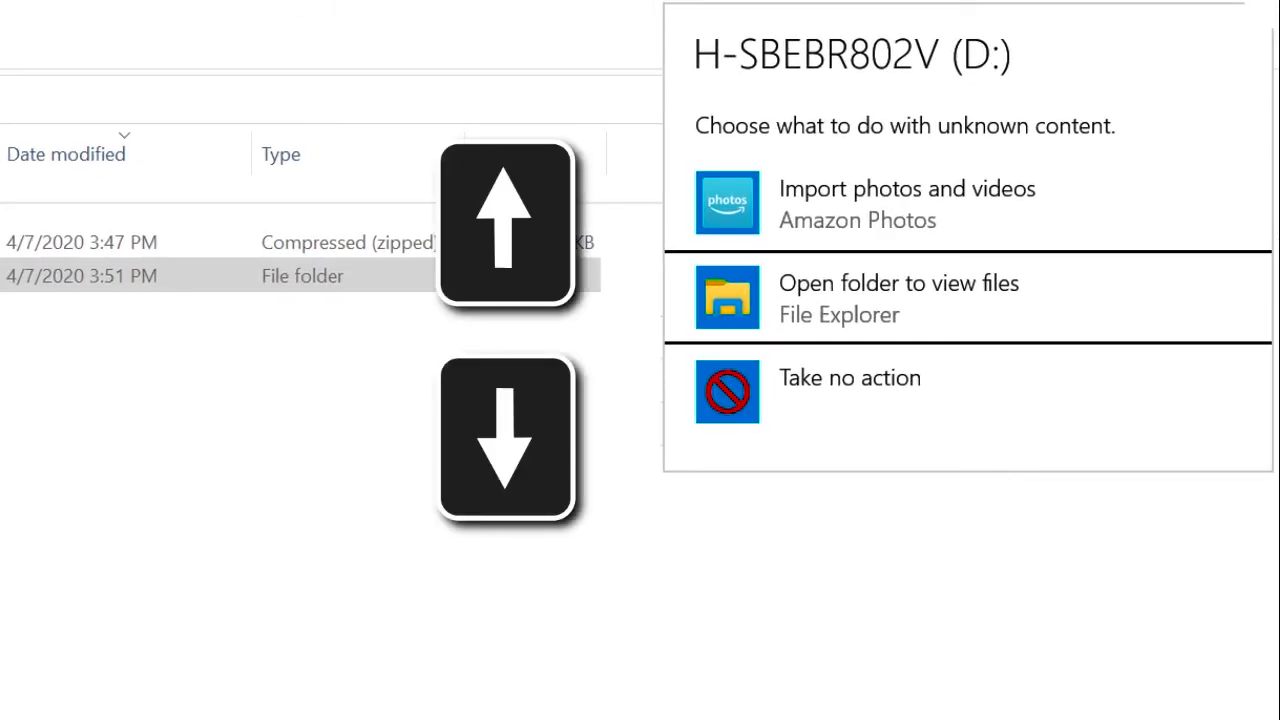
key("Down")
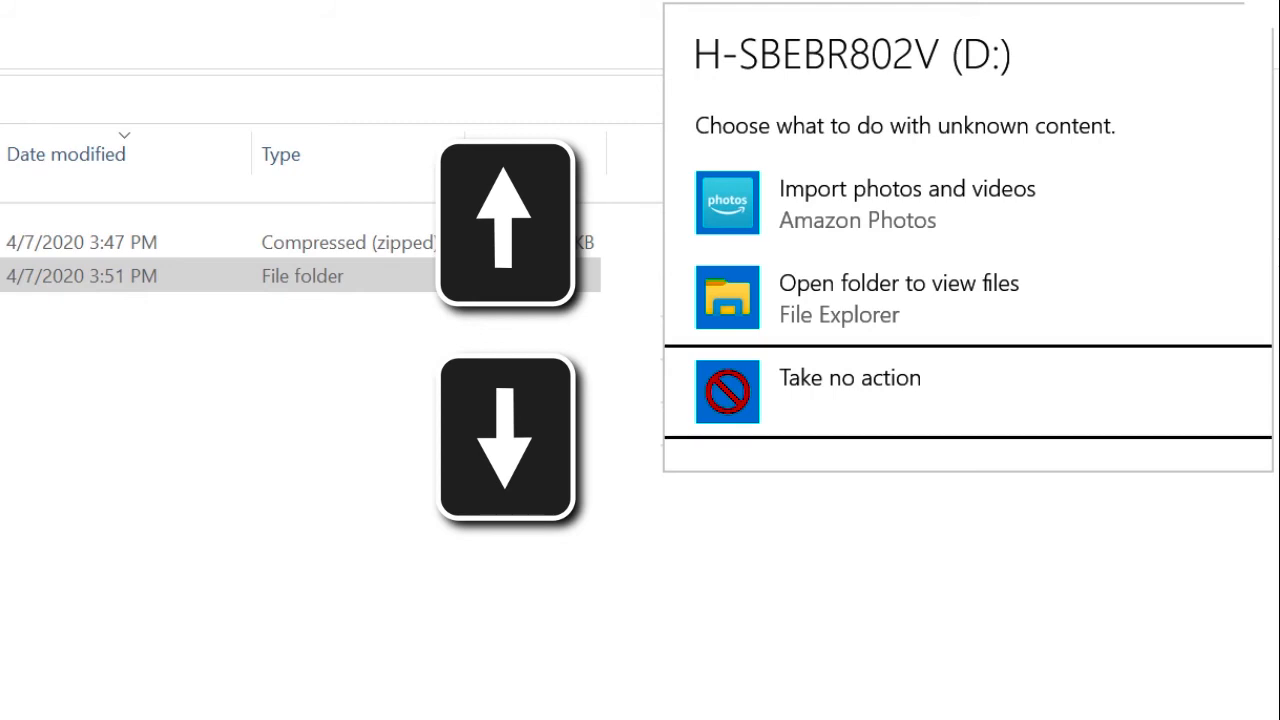
key("Up")
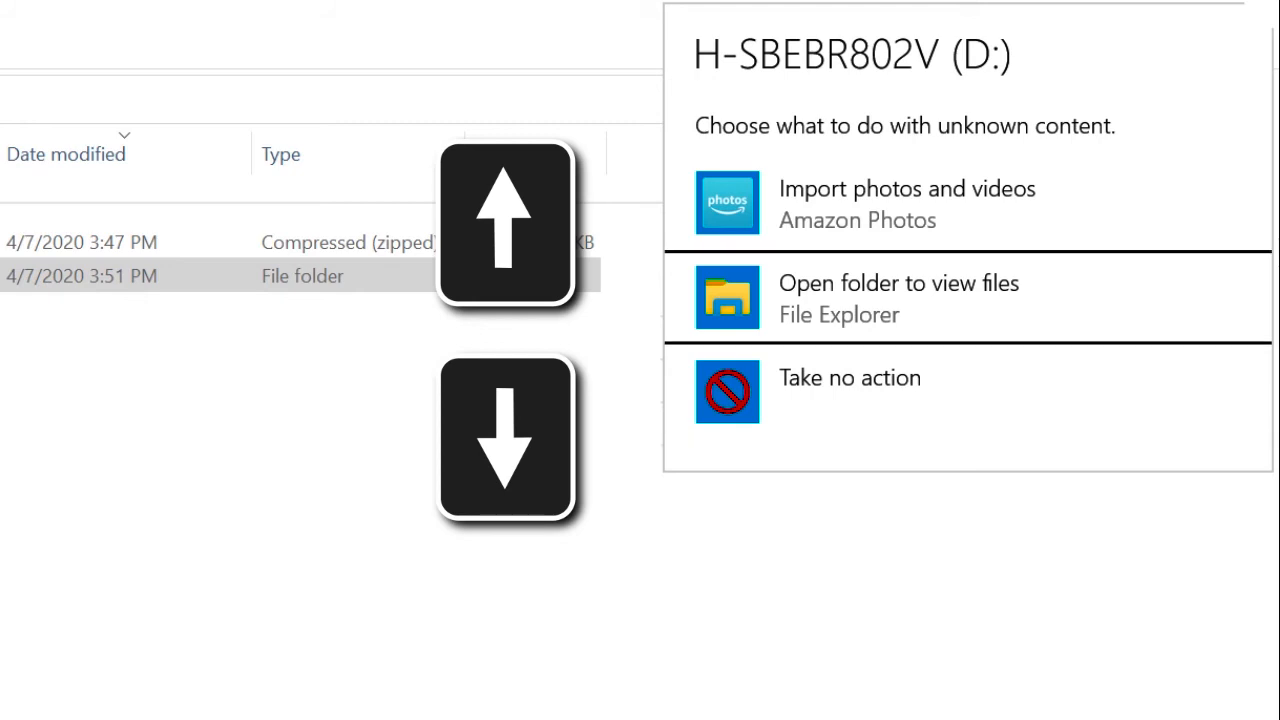
key("Up")
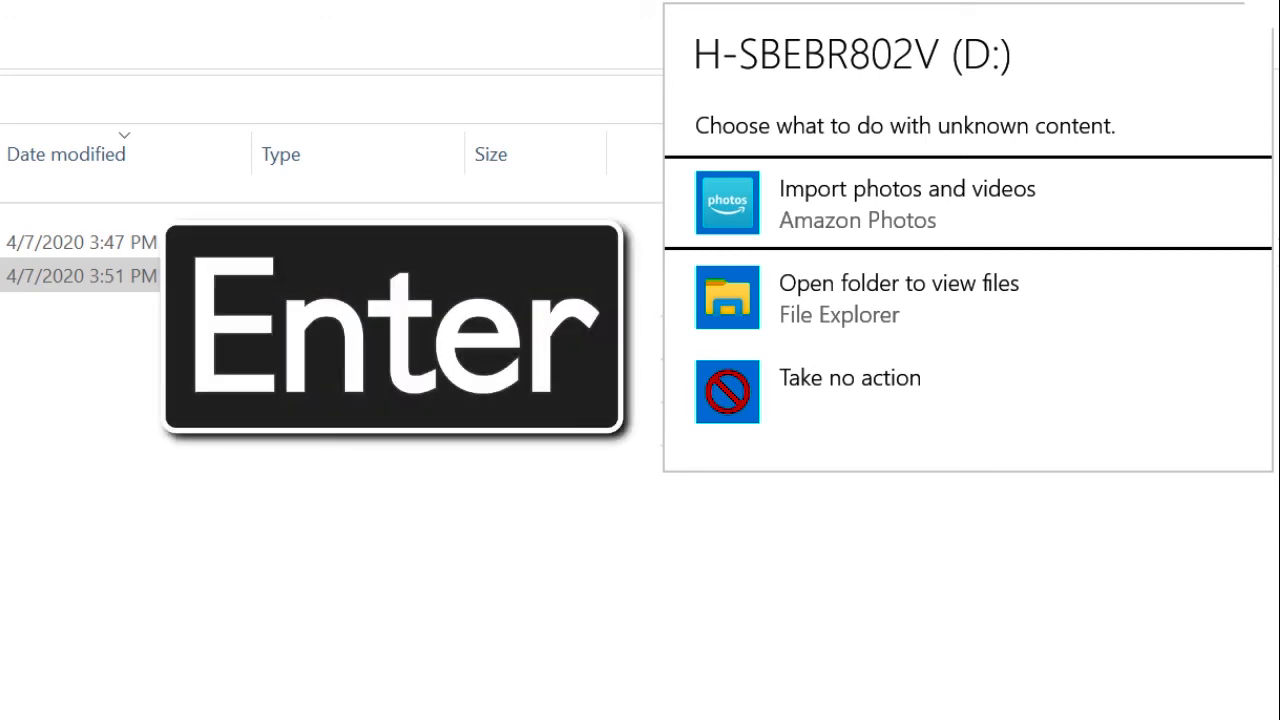
key("Down")
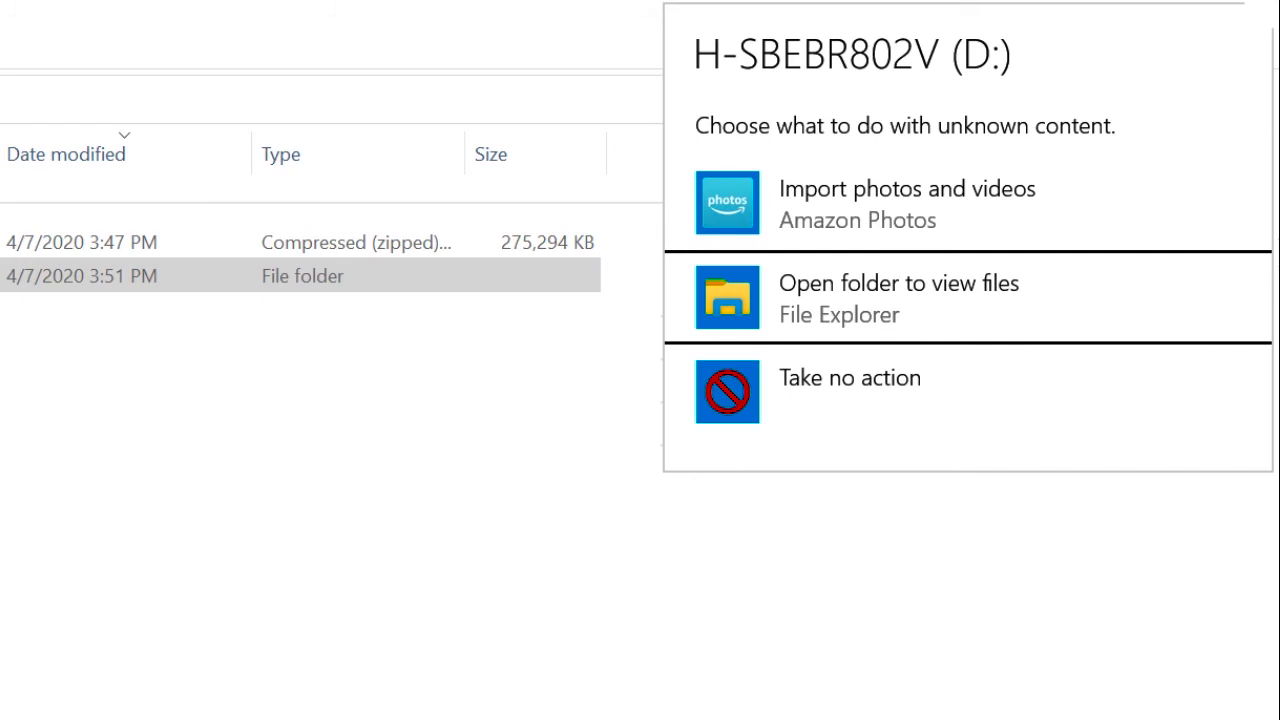
Paste the Moby-Dick book folder onto the empty H-SBEBR802V (D:) drive.
key("Return")
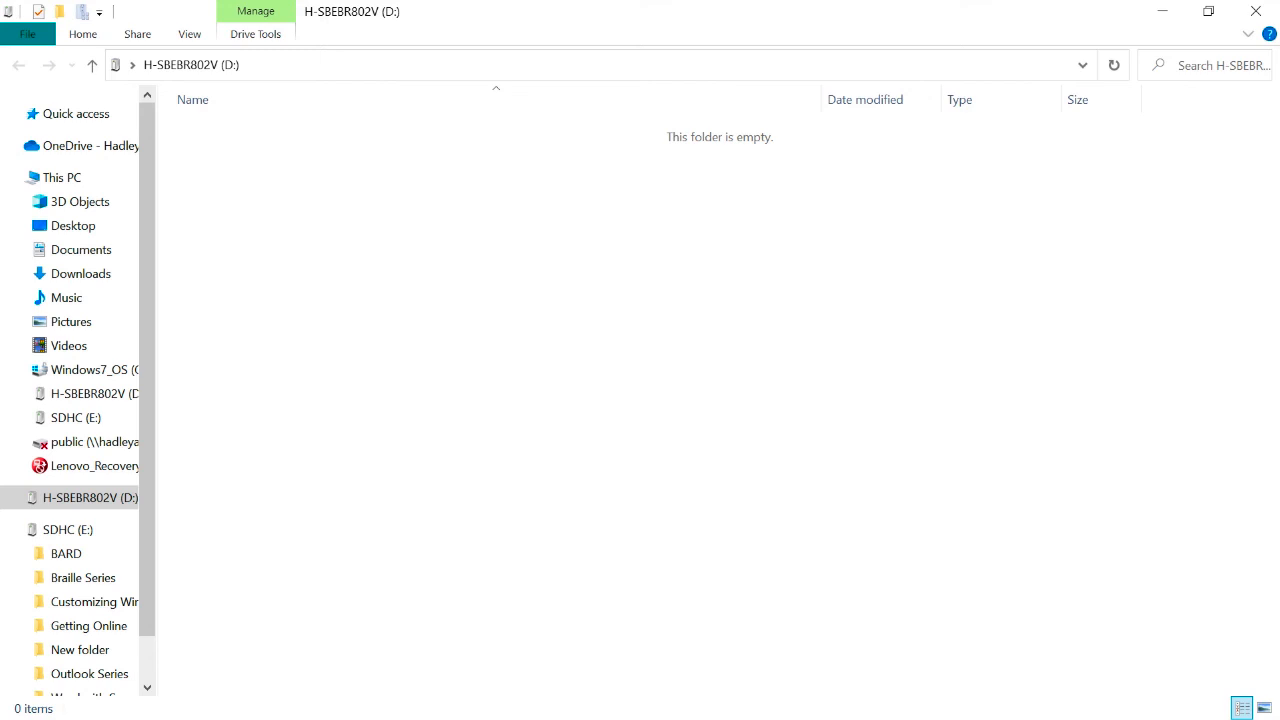
key("ctrl+v")
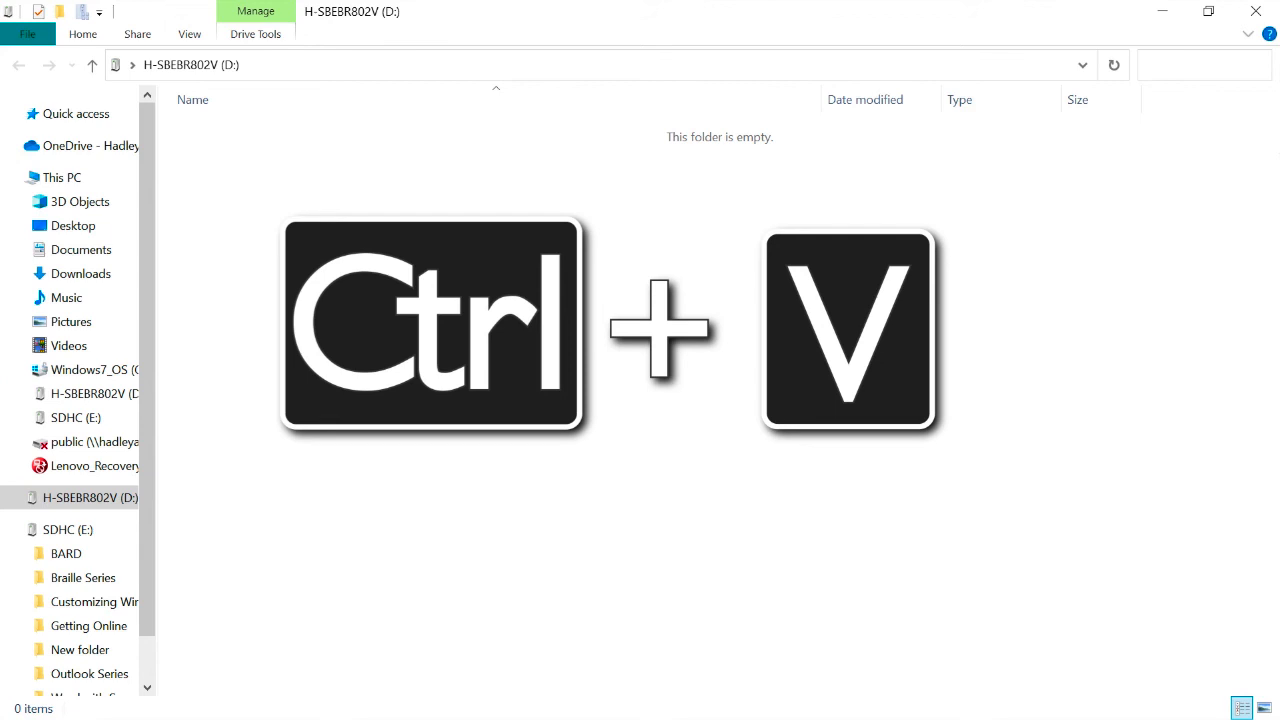
Start the 33-item copy of the book folder from Downloads onto drive D:.
key("ctrl+v")
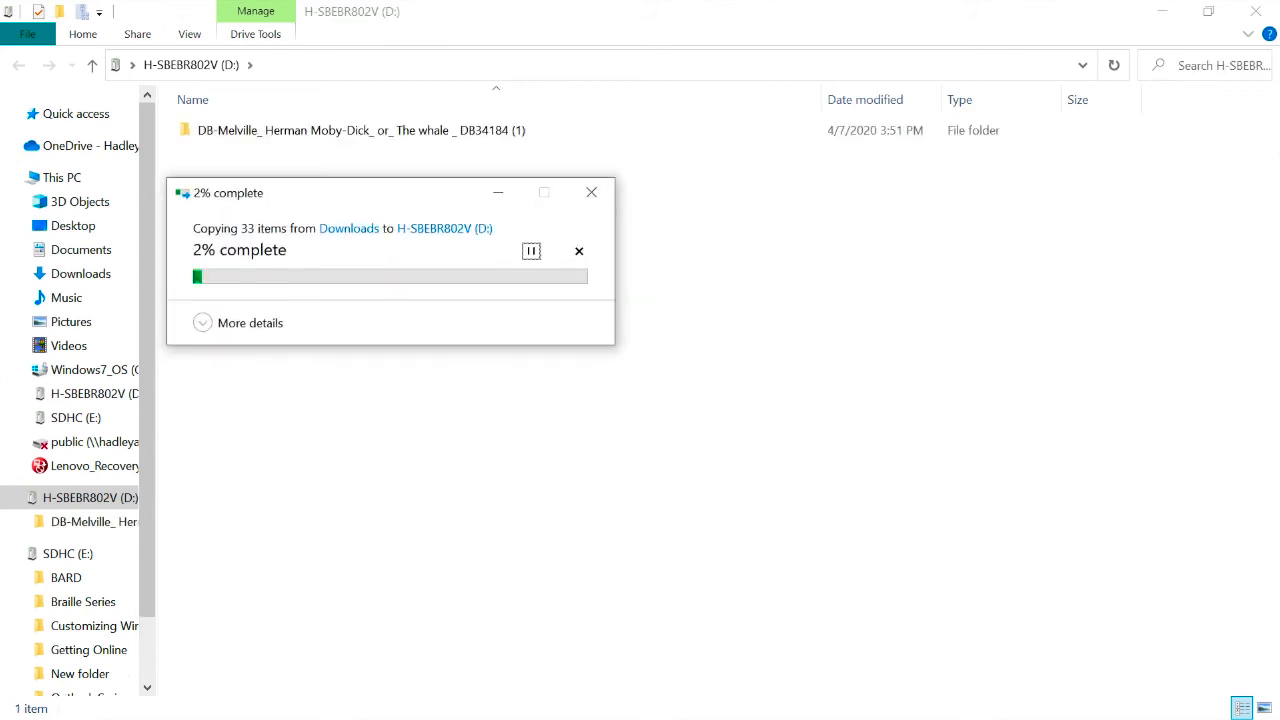